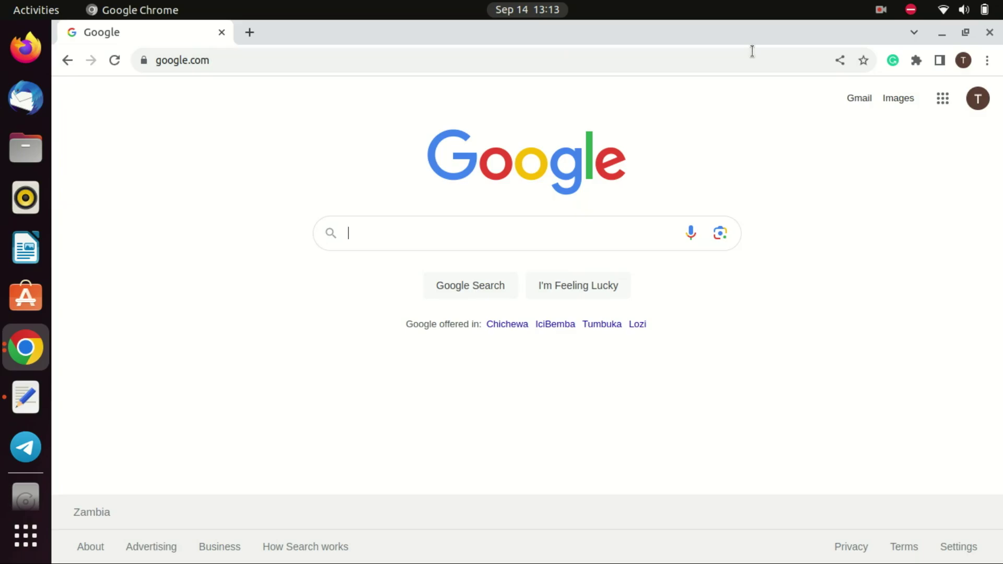
- Search 'my google activity', open the My Activity page, then its Web & App Activity settings
text(my google acti)
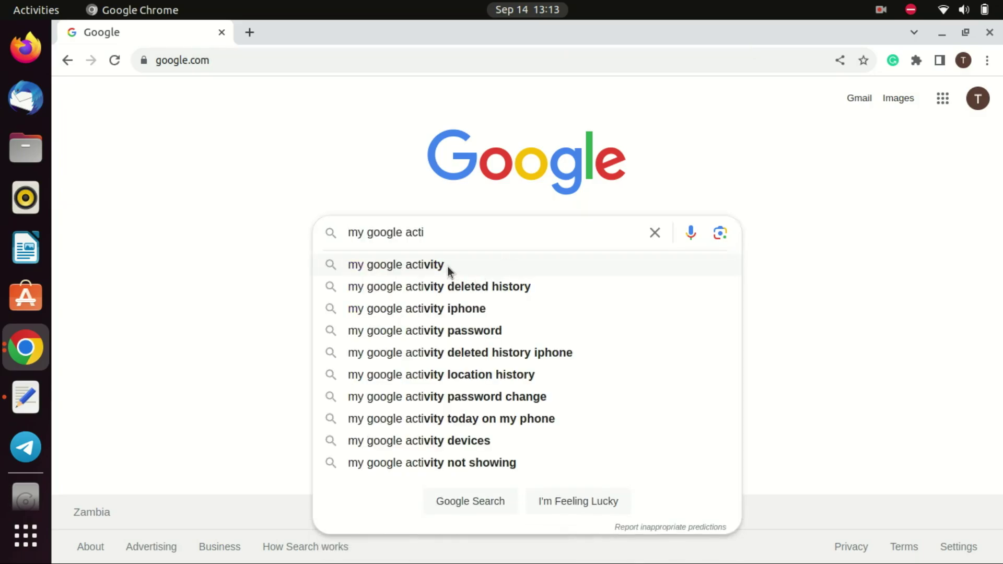
click(447, 267)
click(297, 267)
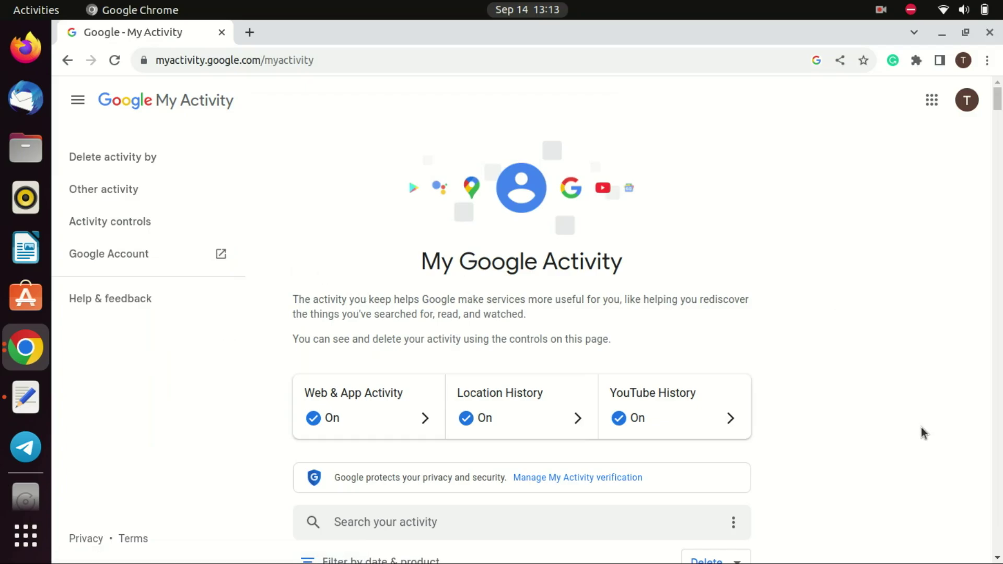
scroll(365, 325, down, 3)
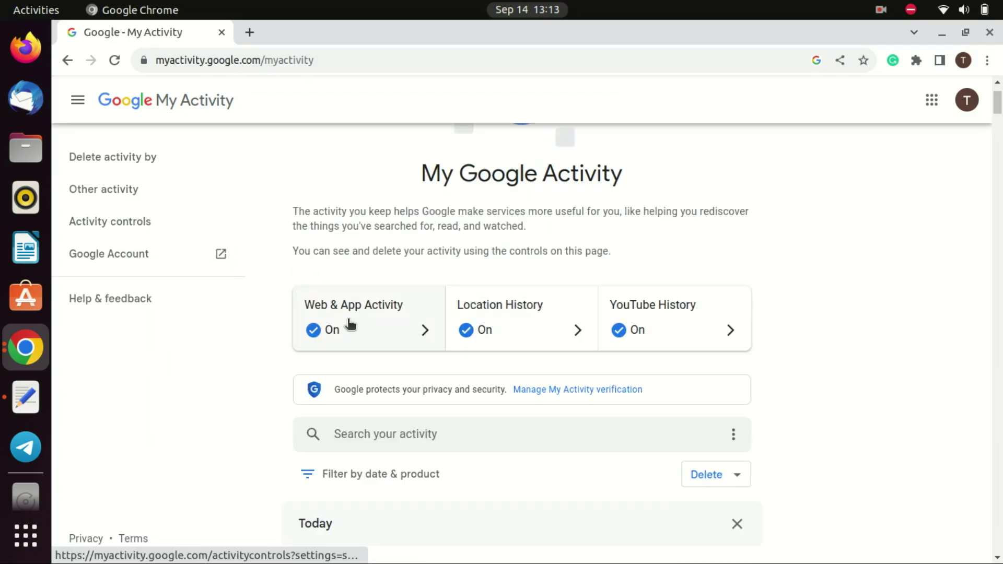
click(349, 327)
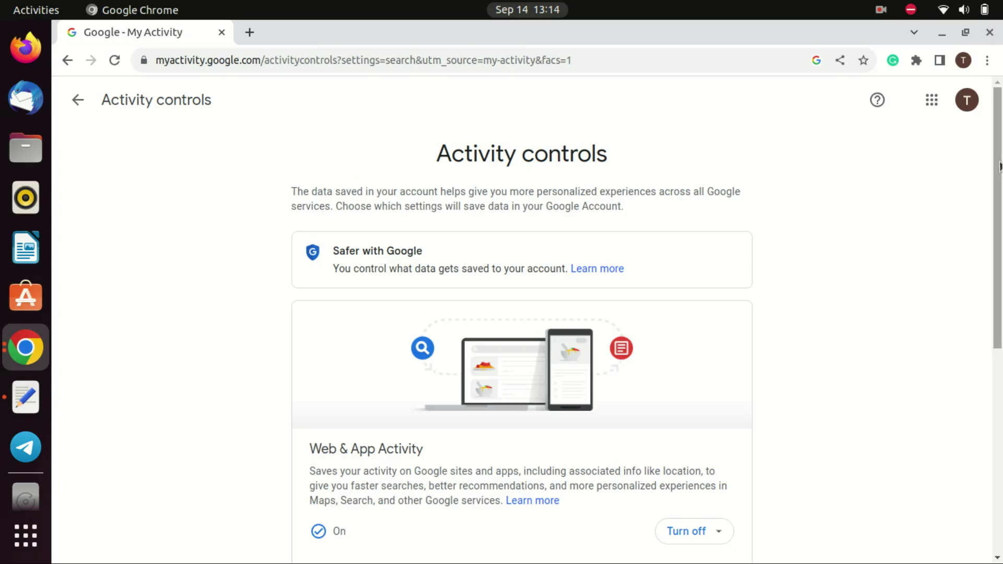
- Show all saved Web & App Activity entries
scroll(523, 339, down, 5)
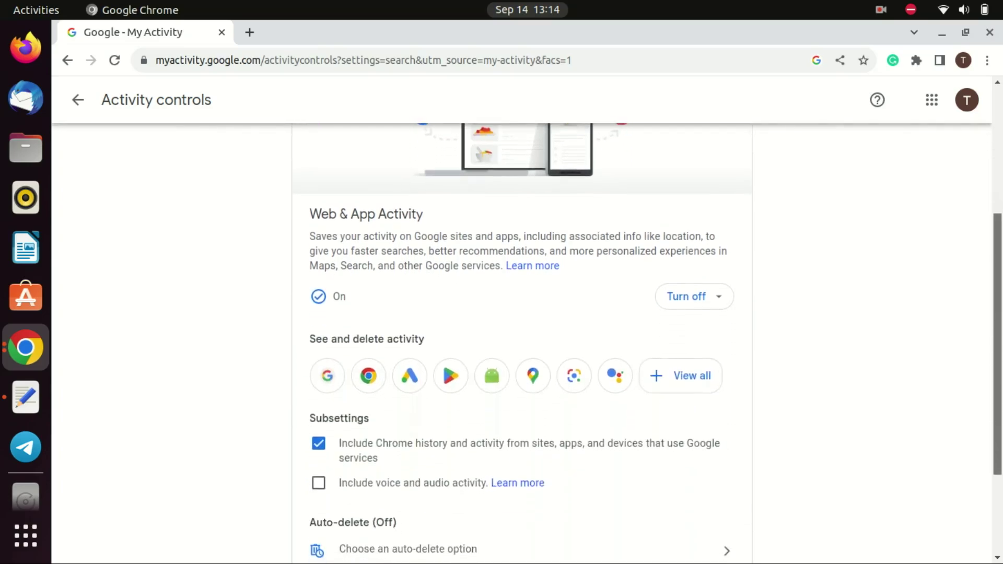
scroll(678, 313, down, 2)
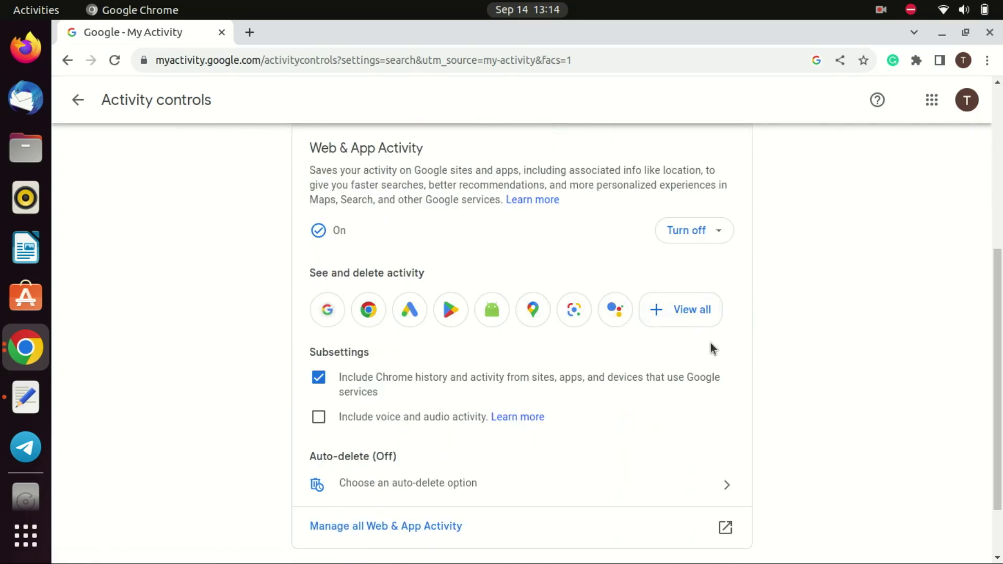
click(686, 315)
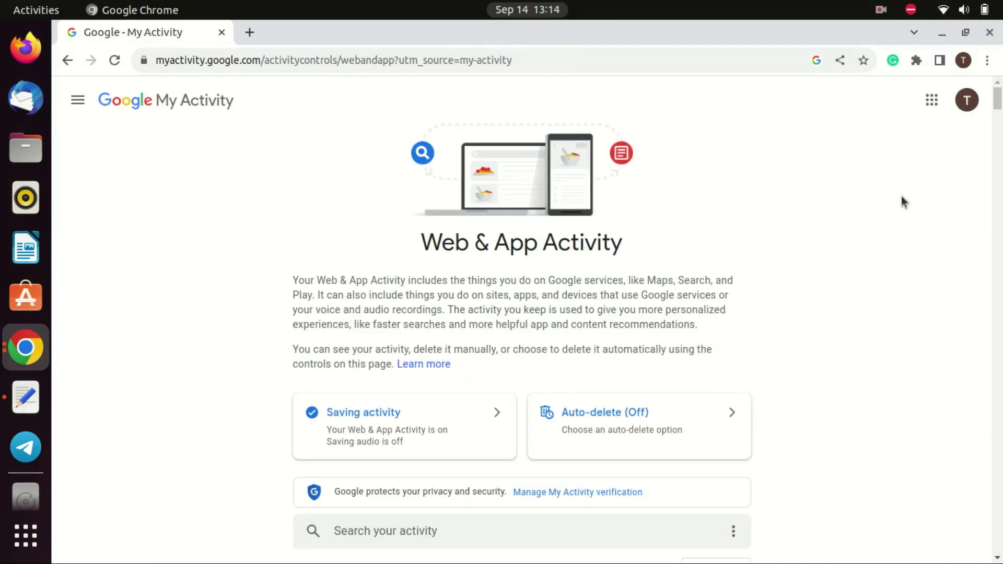
- Browse back through the activity history and open My Activity in a new tab
scroll(901, 196, down, 2)
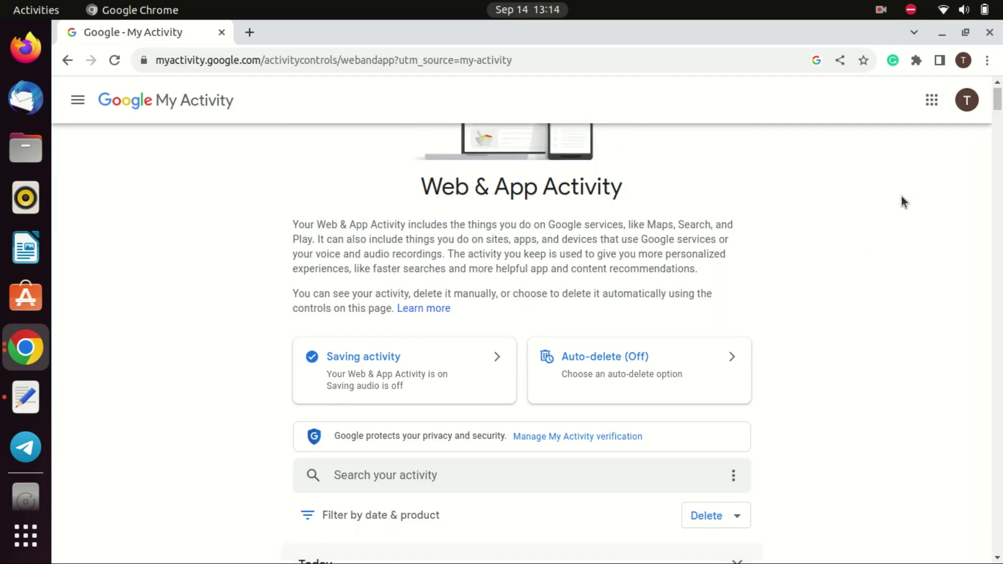
scroll(901, 196, down, 2)
scroll(902, 196, down, 2)
scroll(901, 196, down, 2)
scroll(902, 196, down, 3)
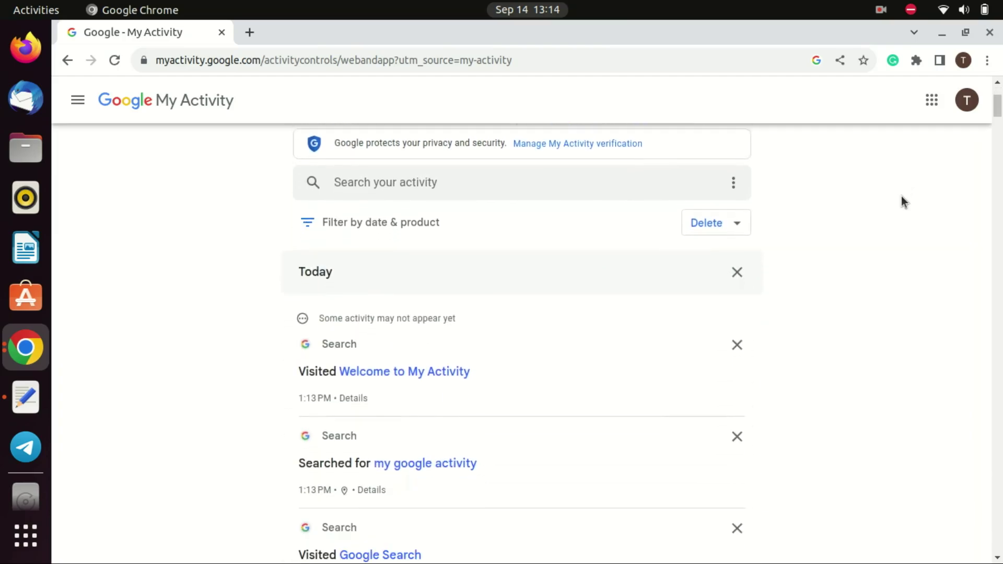
scroll(902, 196, down, 2)
scroll(901, 196, down, 2)
scroll(902, 196, down, 2)
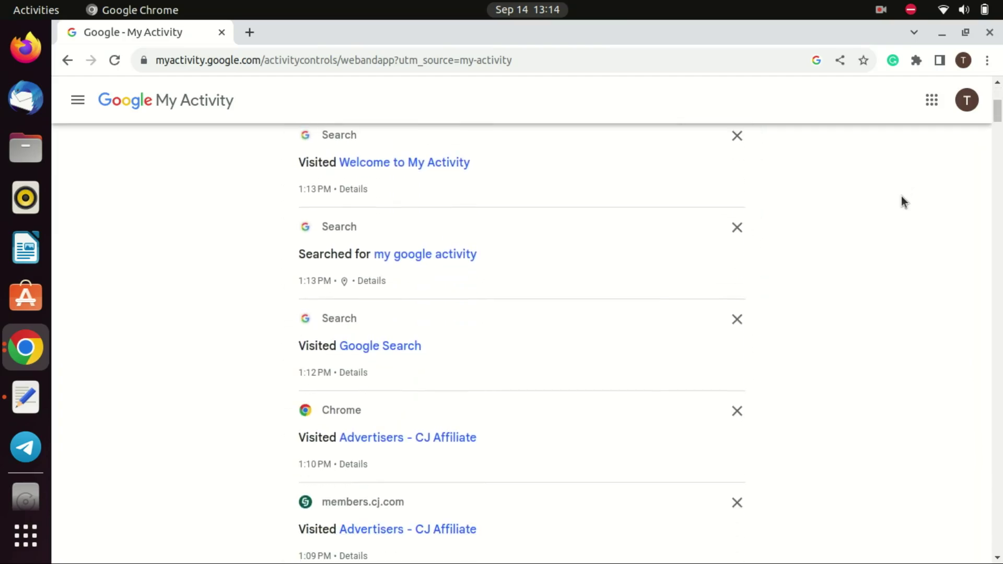
scroll(902, 196, down, 2)
scroll(902, 196, down, 2)
scroll(902, 202, up, 10)
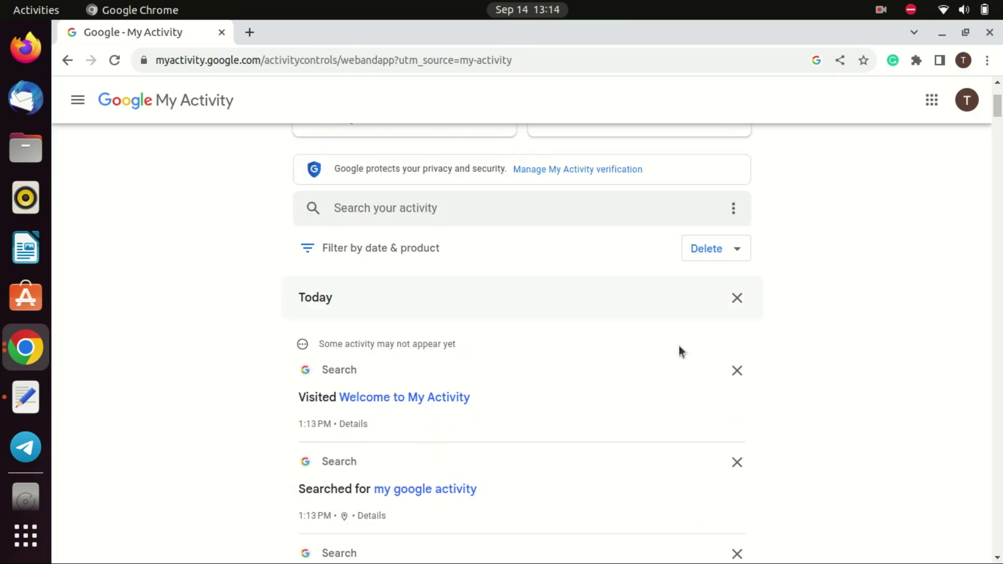
click(447, 398)
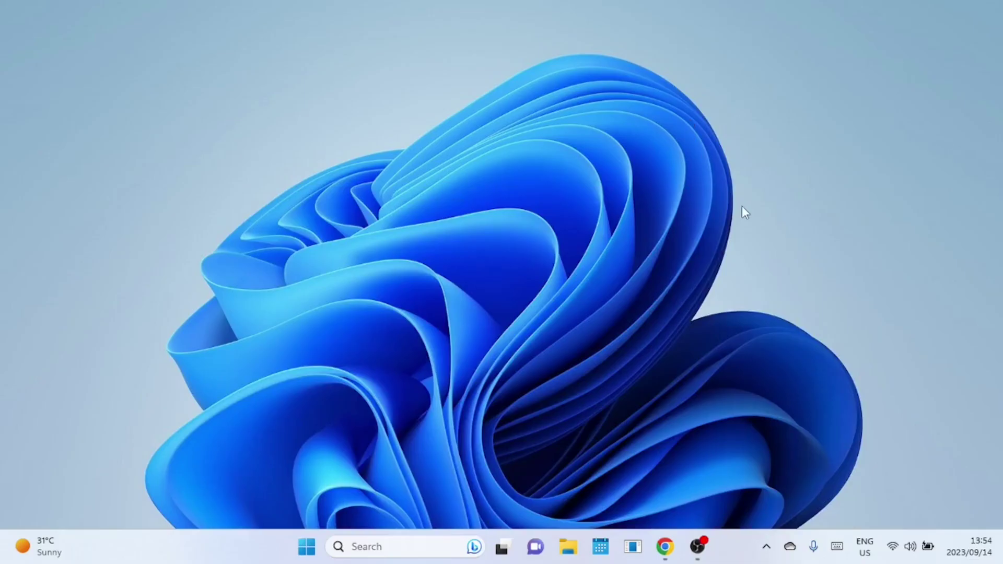
- Search Windows for 'restore' and launch the System Restore wizard from System Protection
click(392, 548)
text(res)
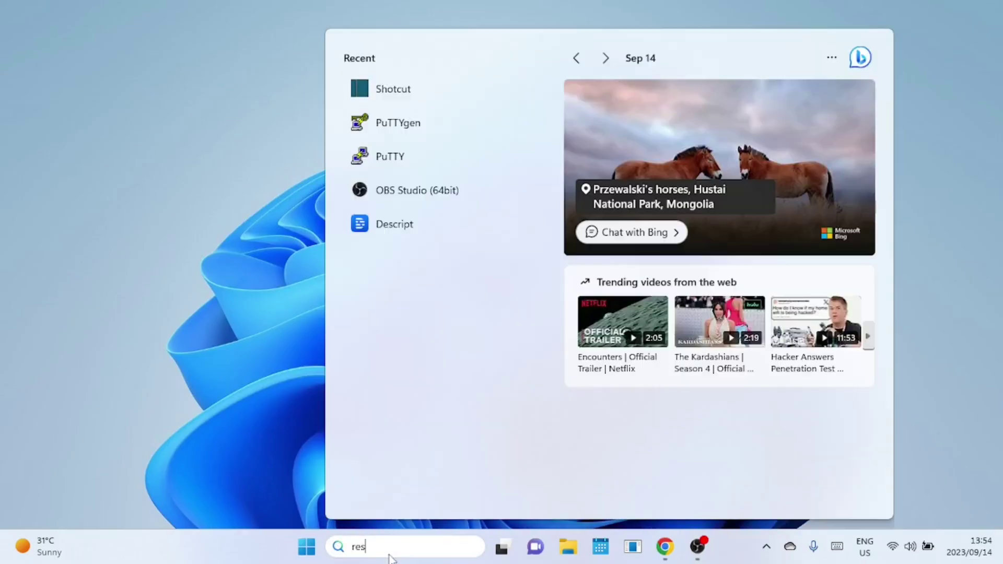
text(tore)
click(546, 188)
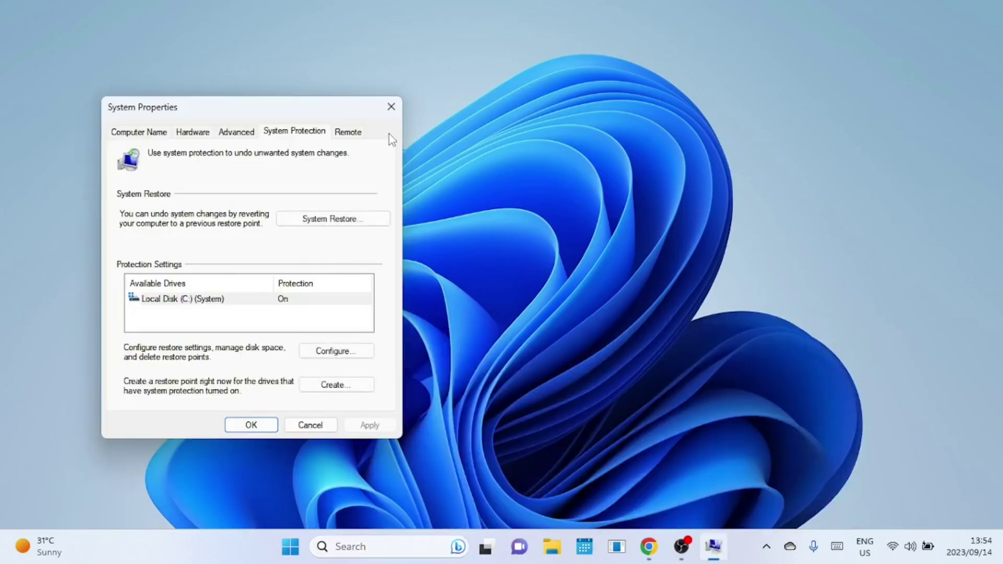
click(330, 220)
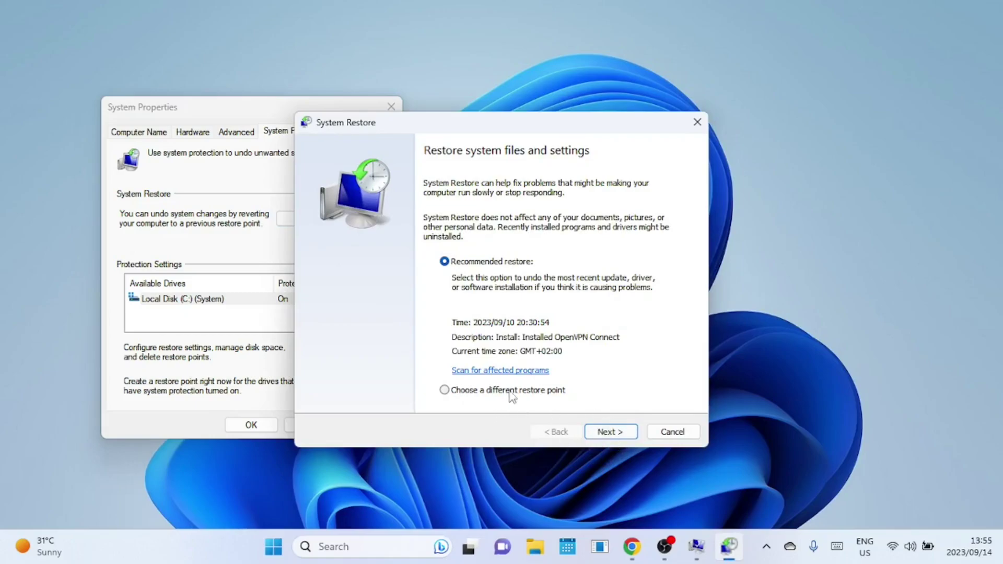
- Choose a different restore point and select the 2023/09/09 Windows Update restore point
click(451, 392)
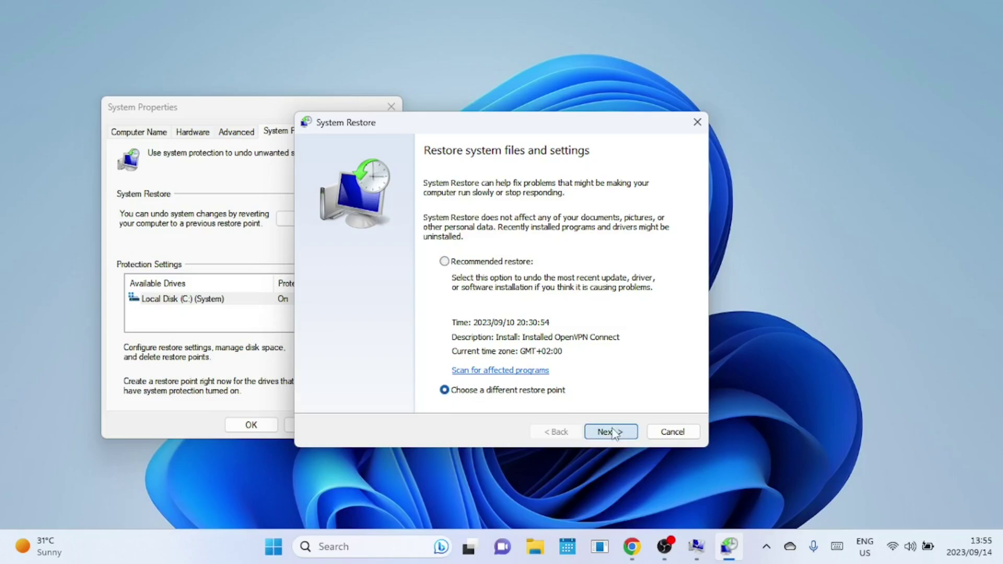
click(615, 432)
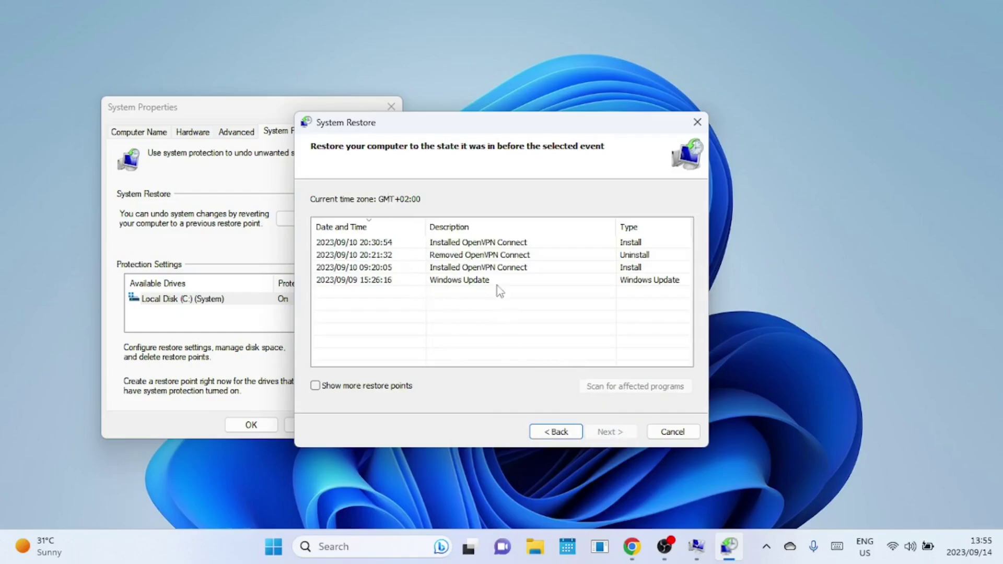
click(464, 243)
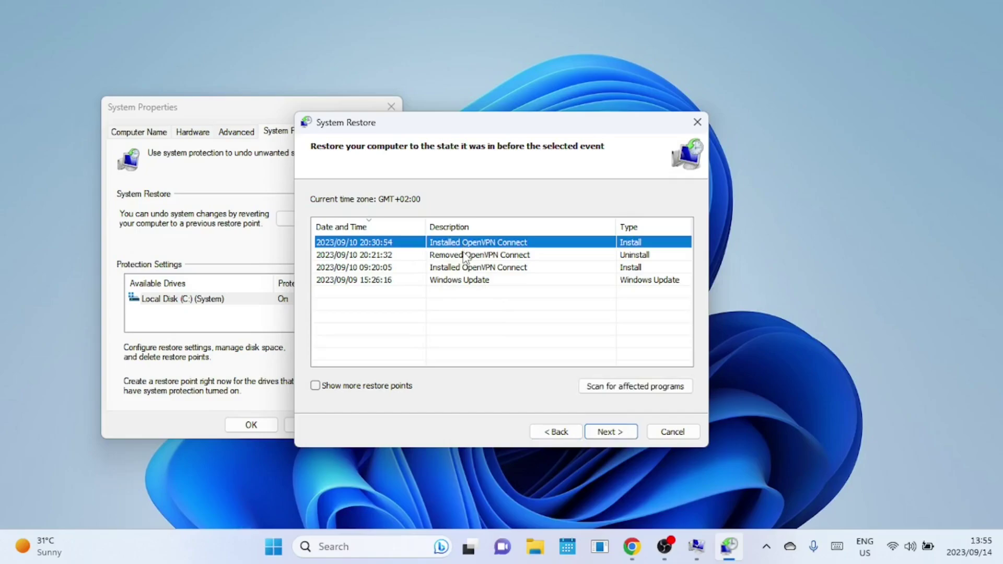
click(465, 280)
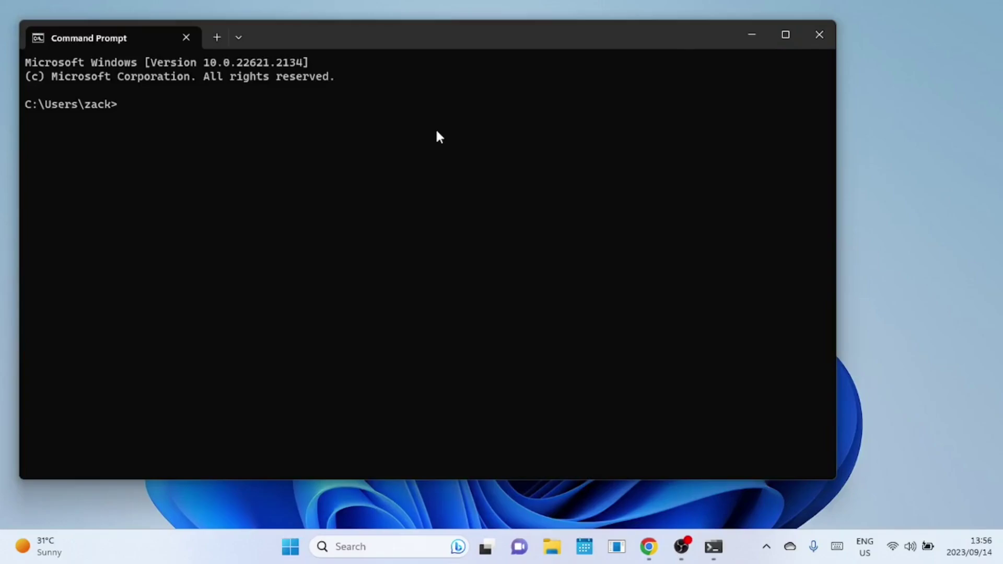
- Maximize Command Prompt and run 'ipconfig /displaydns' to list cached DNS records
click(786, 34)
text(ipconfig /displaydns)
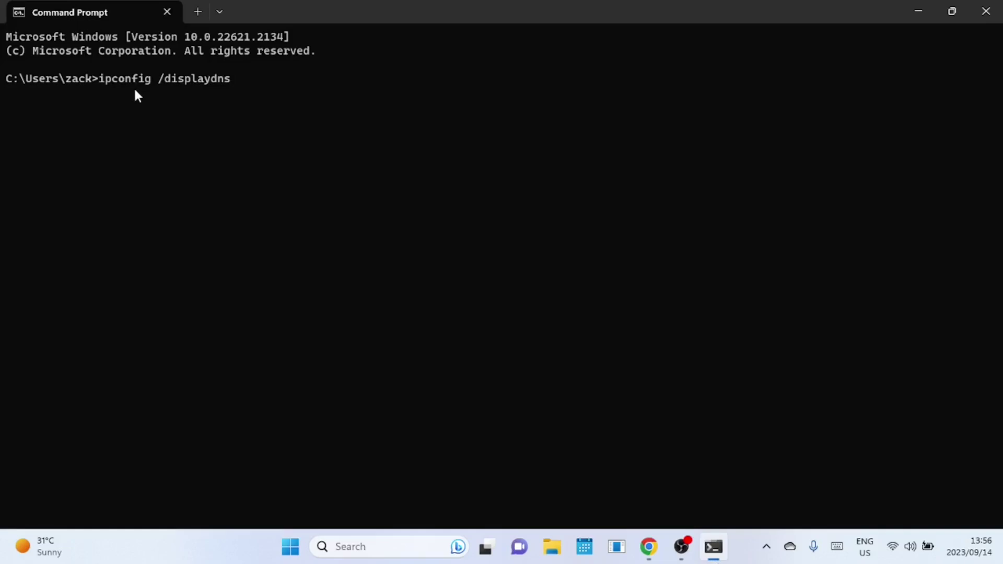
key(Return)
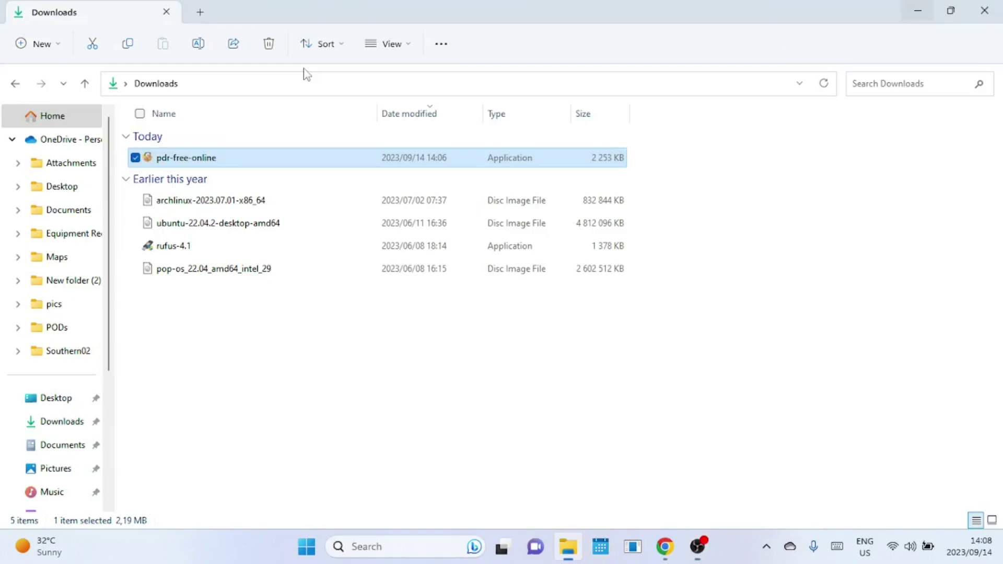
- Run the pdr-free-online installer and install MiniTool Power Data Recovery, dismissing the warning
double_click(224, 158)
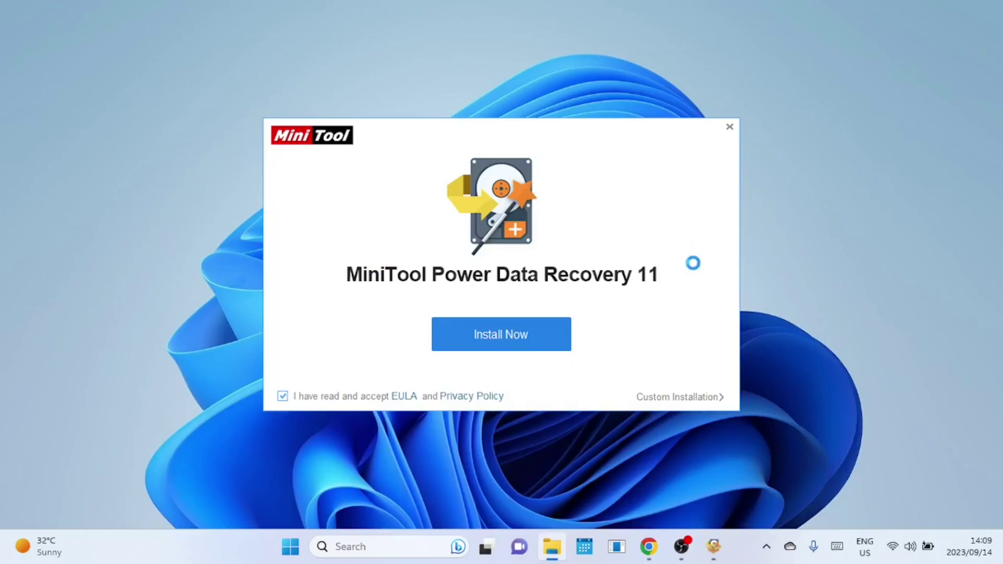
click(531, 344)
click(601, 319)
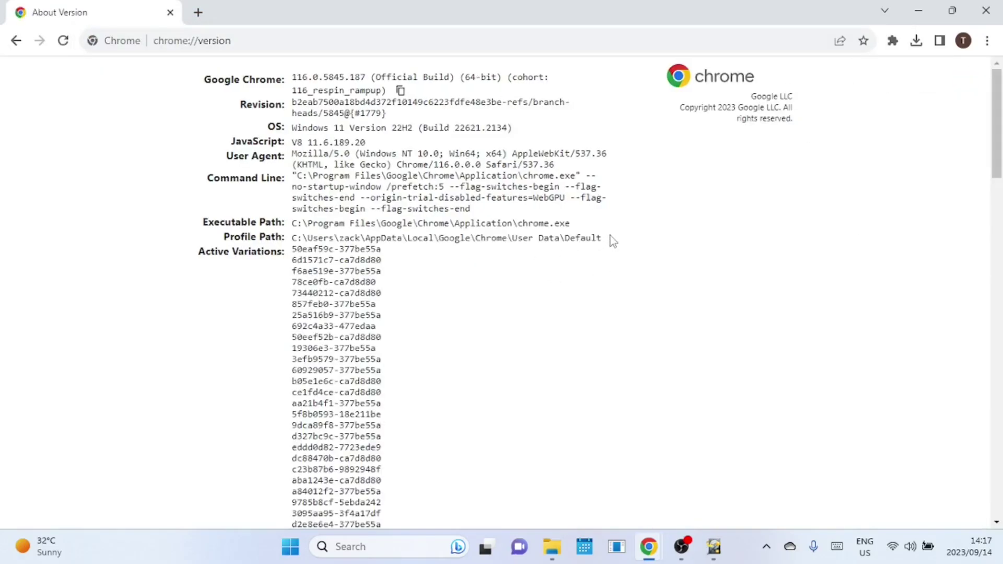
- Select the Profile Path on chrome://version, then start a MiniTool scan of the C: drive
drag(610, 236, 288, 238)
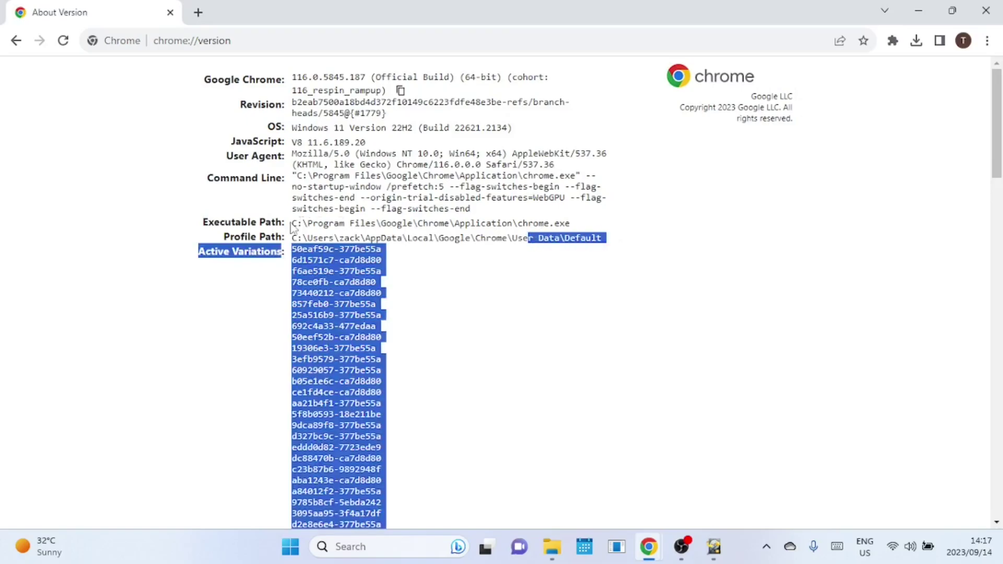
drag(290, 238, 607, 244)
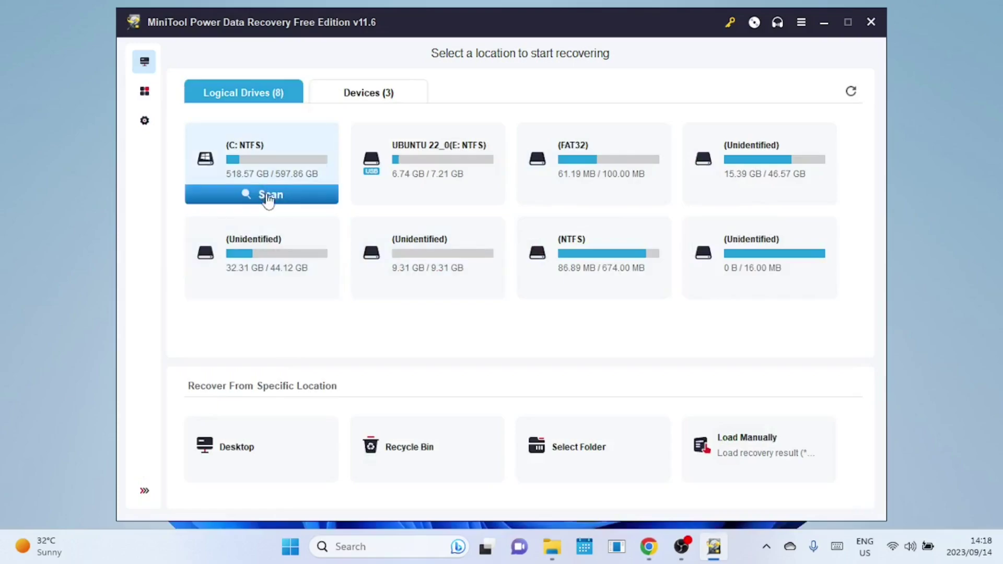
click(263, 195)
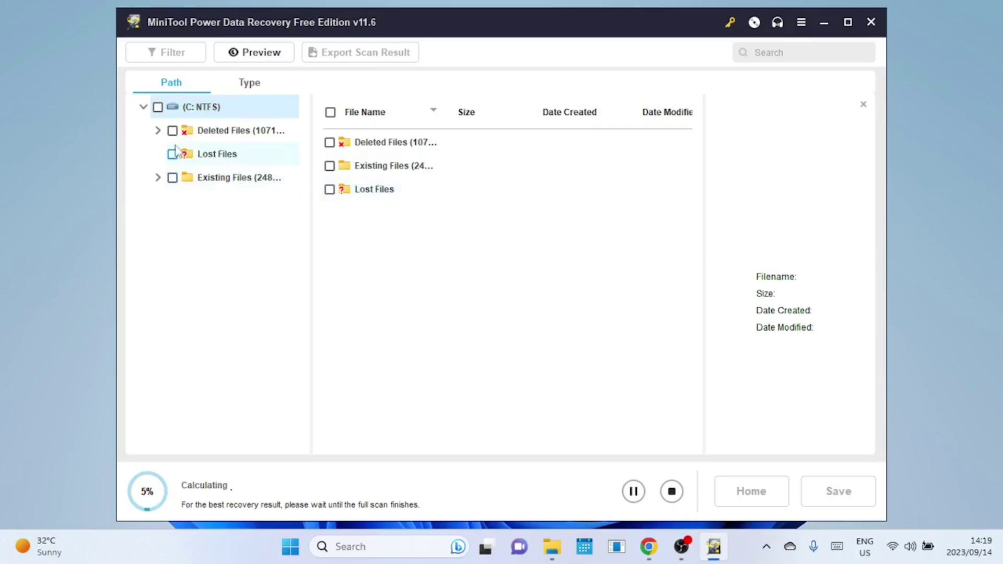
- Mark the deleted AppData\Local\Google folder for recovery and choose a save location
click(159, 132)
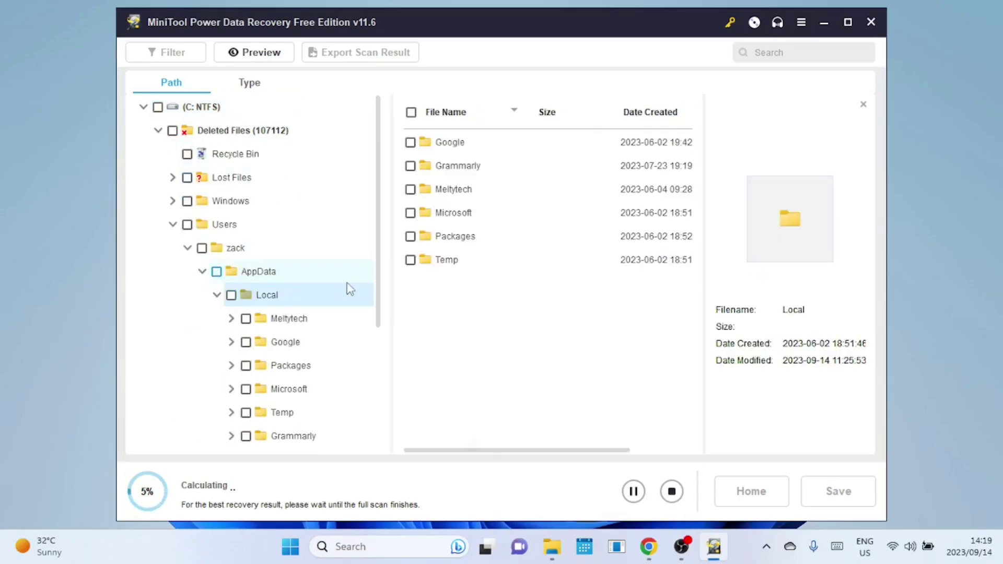
click(411, 243)
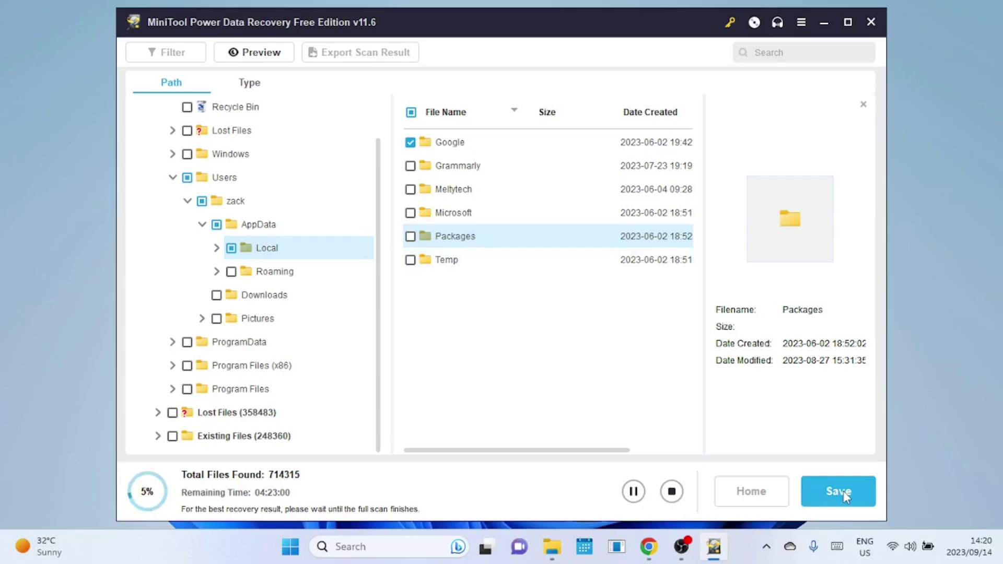
click(843, 492)
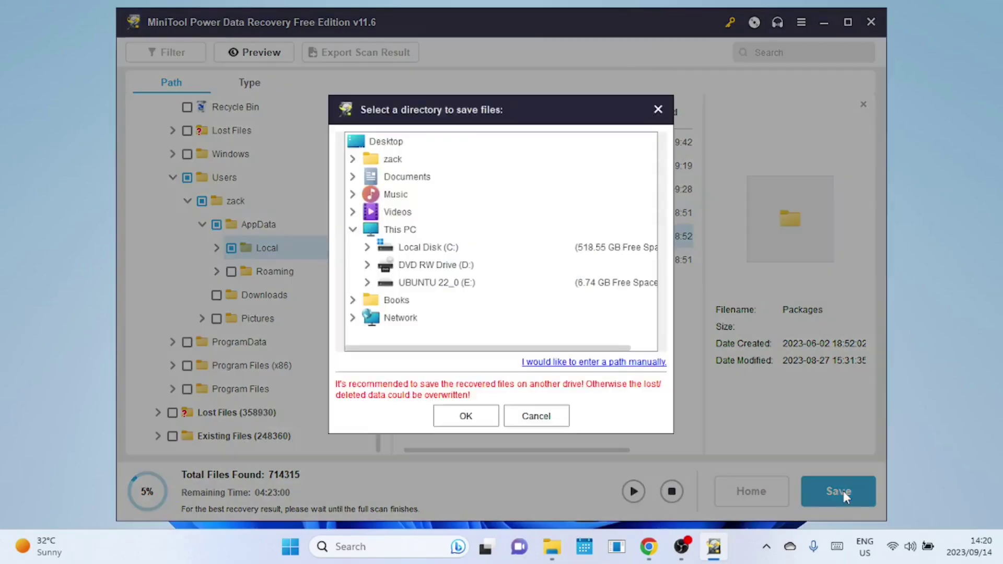